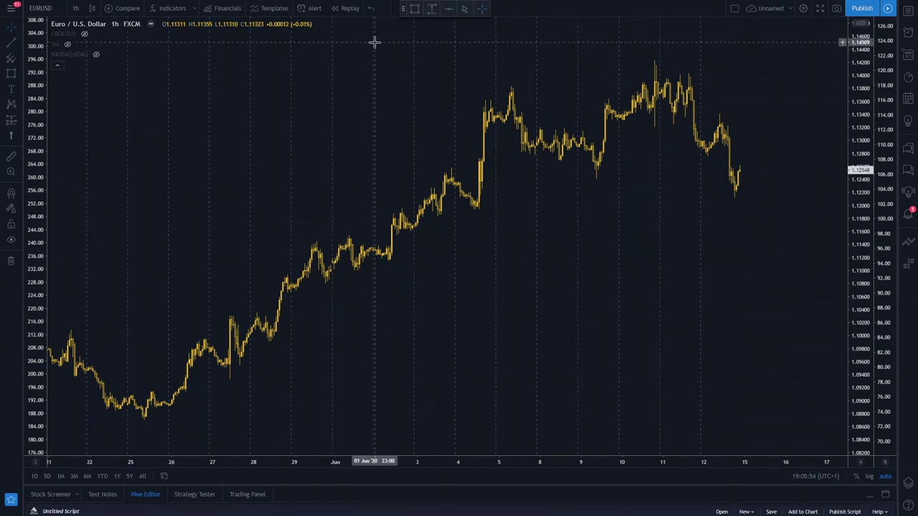
# Draw a thin rectangle band near 1.1265, then select and delete it
pyautogui.click(414, 9)
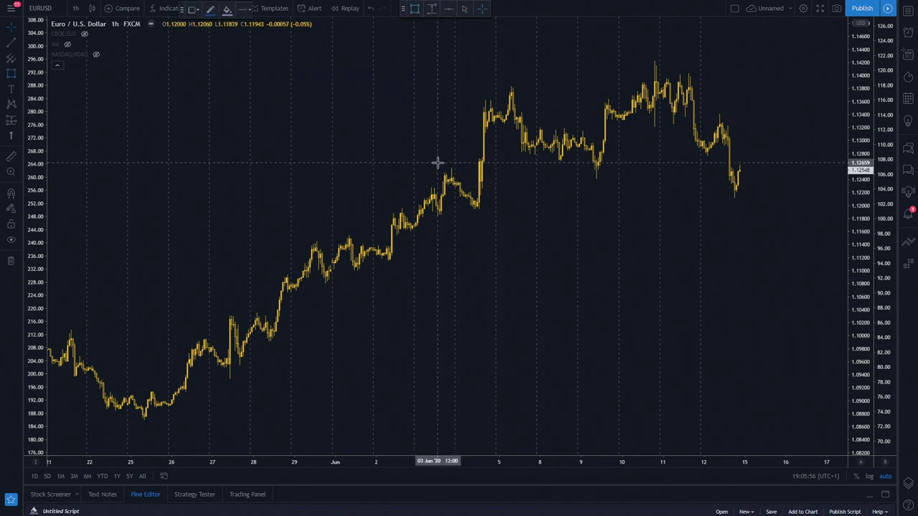
pyautogui.moveTo(438, 162); pyautogui.dragTo(813, 167)
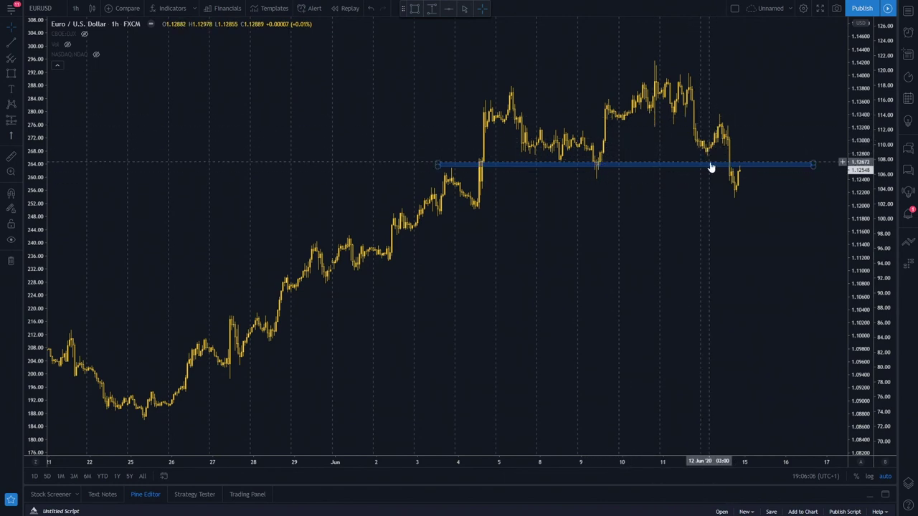
pyautogui.click(758, 169)
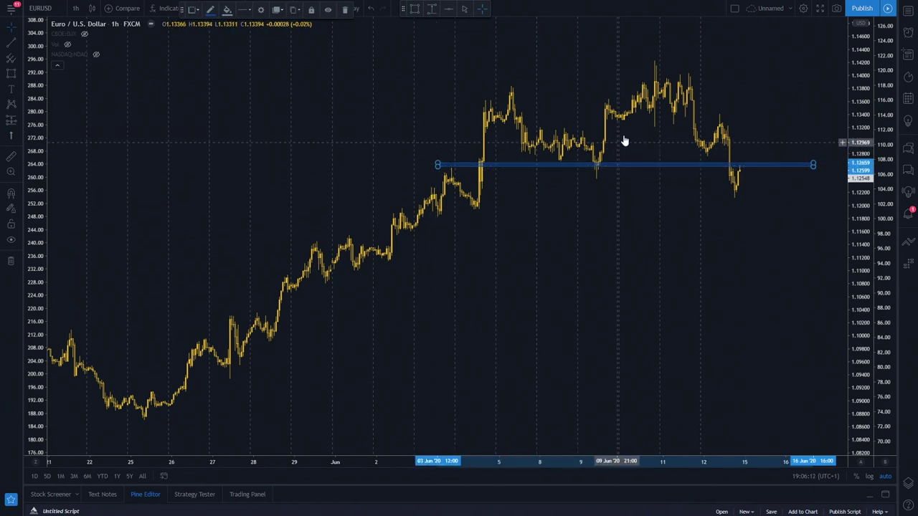
pyautogui.press('Delete')
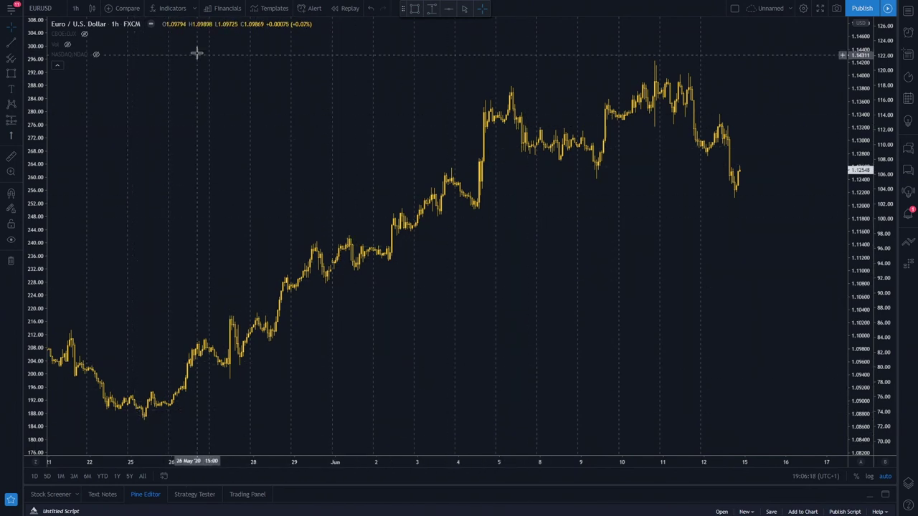
# Draw a rising trend line from the May 25 low to the June 4 low
pyautogui.click(10, 43)
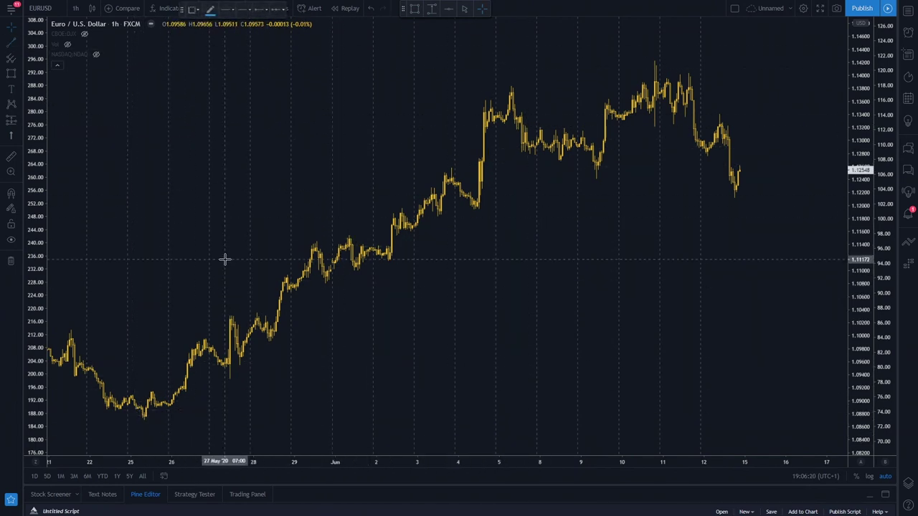
pyautogui.click(144, 422)
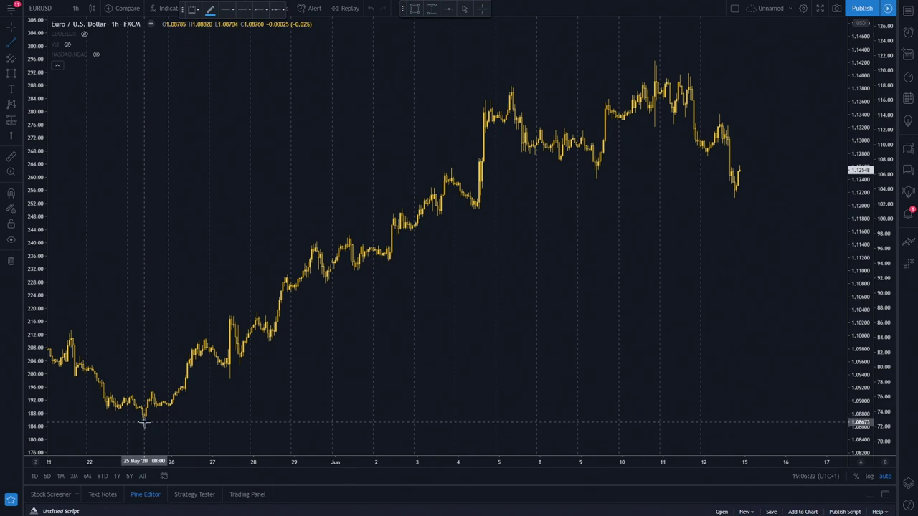
pyautogui.click(479, 208)
pyautogui.click(457, 264)
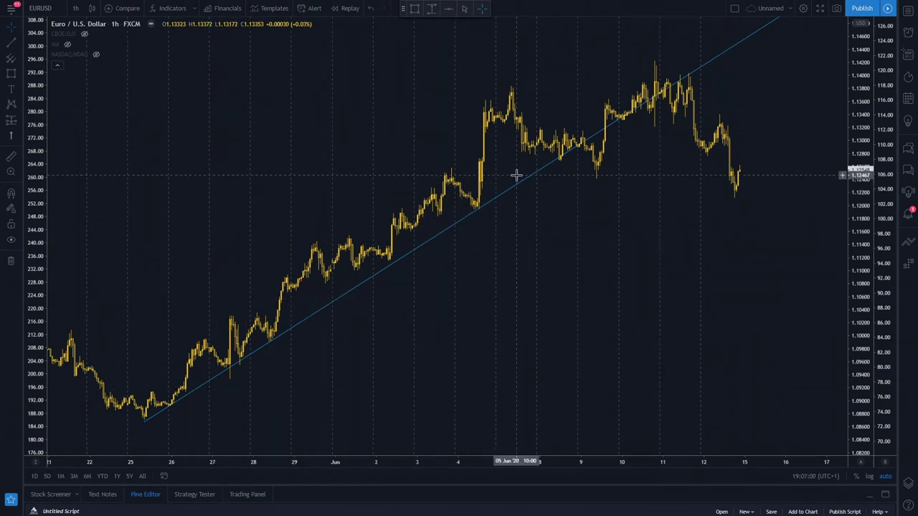
pyautogui.hscroll(-2, 560, 315)
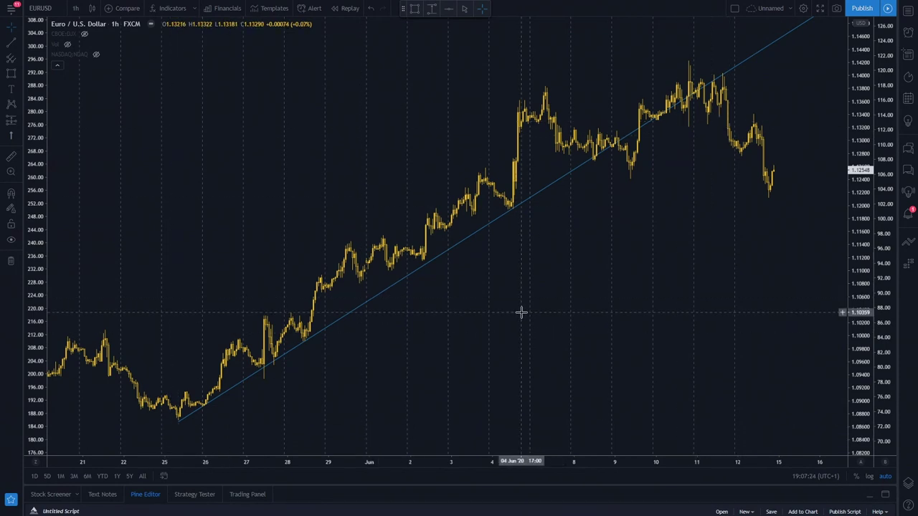
# Scroll back to April, draw a trend line from the April 14 high to the late-April lows, then return to June
pyautogui.hscroll(-10, 523, 311)
pyautogui.hscroll(-5, 602, 211)
pyautogui.hscroll(-5, 638, 233)
pyautogui.hscroll(3, 621, 238)
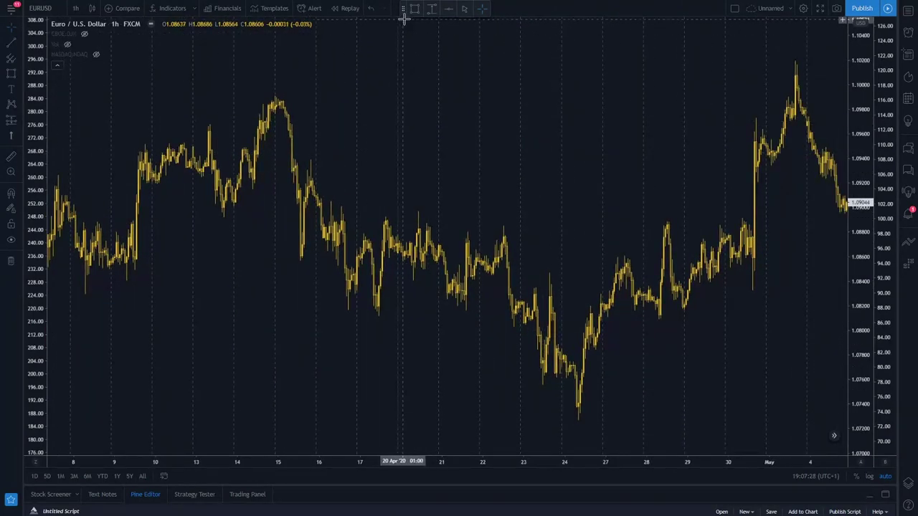
pyautogui.click(11, 43)
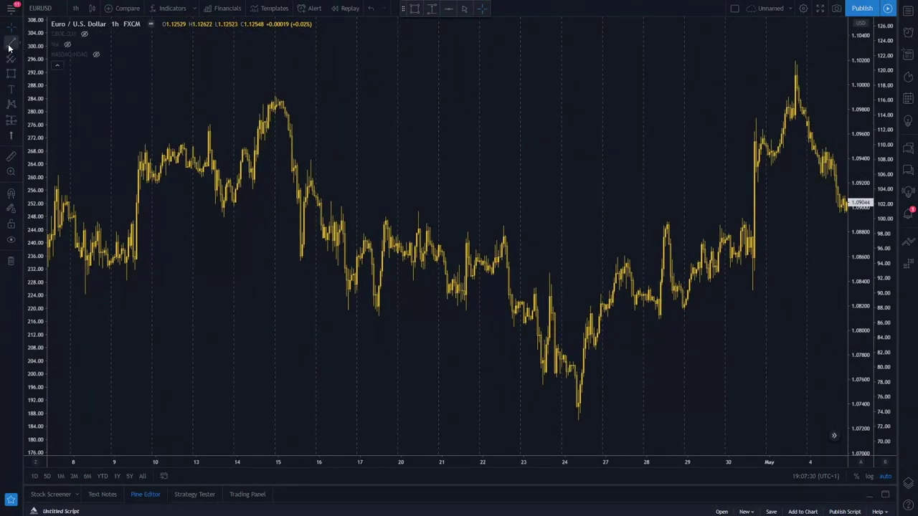
pyautogui.click(273, 96)
pyautogui.click(653, 309)
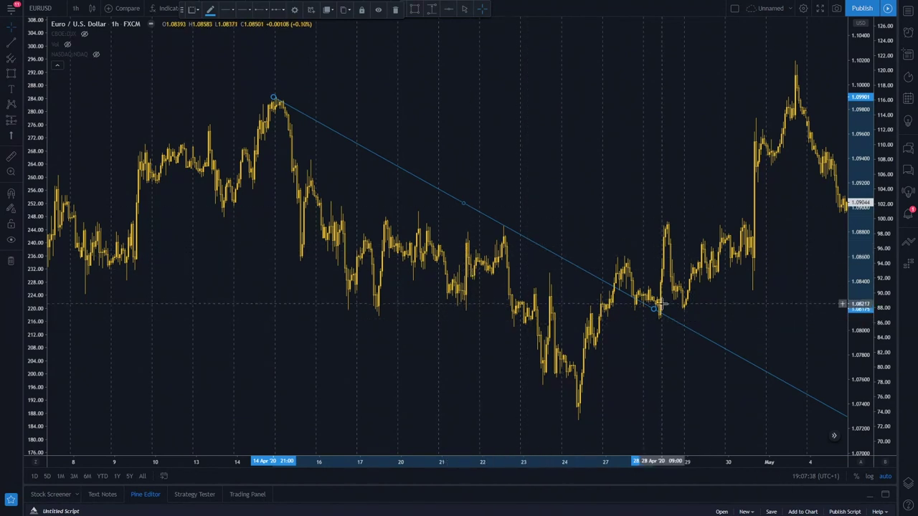
pyautogui.moveTo(701, 281); pyautogui.dragTo(267, 216)
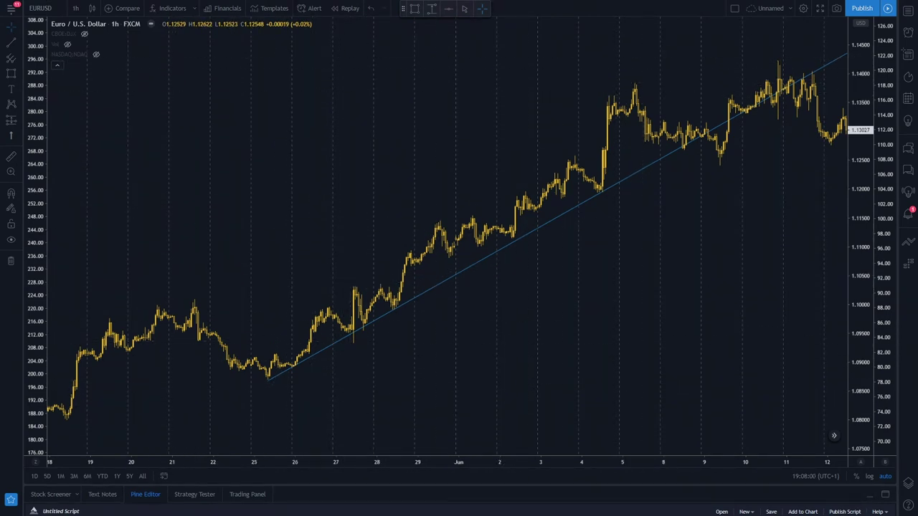
# Draw an upper trend line from the May 26 high to the June 4 high, parallel to the lower line
pyautogui.click(11, 41)
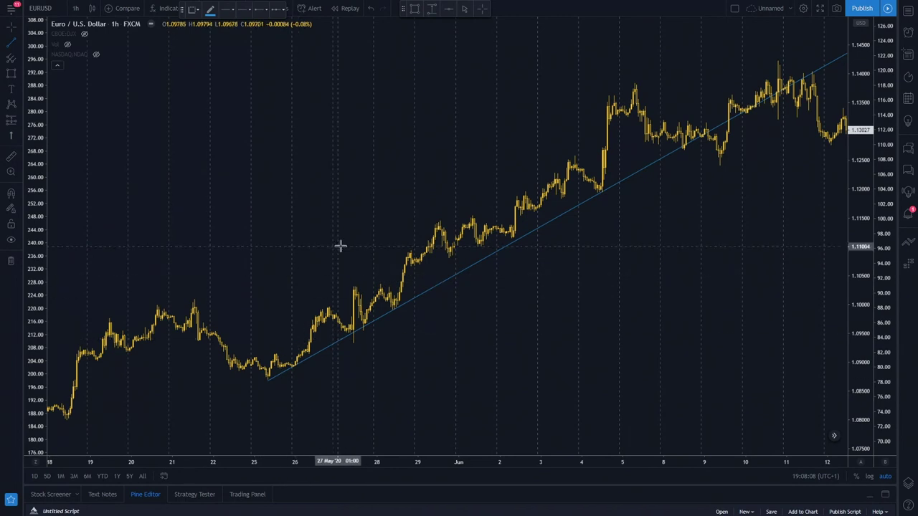
pyautogui.click(315, 308)
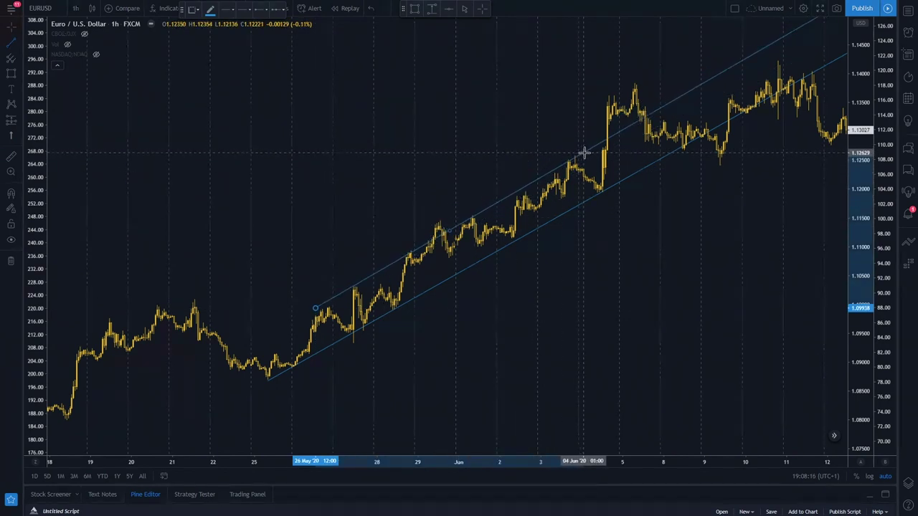
pyautogui.click(581, 152)
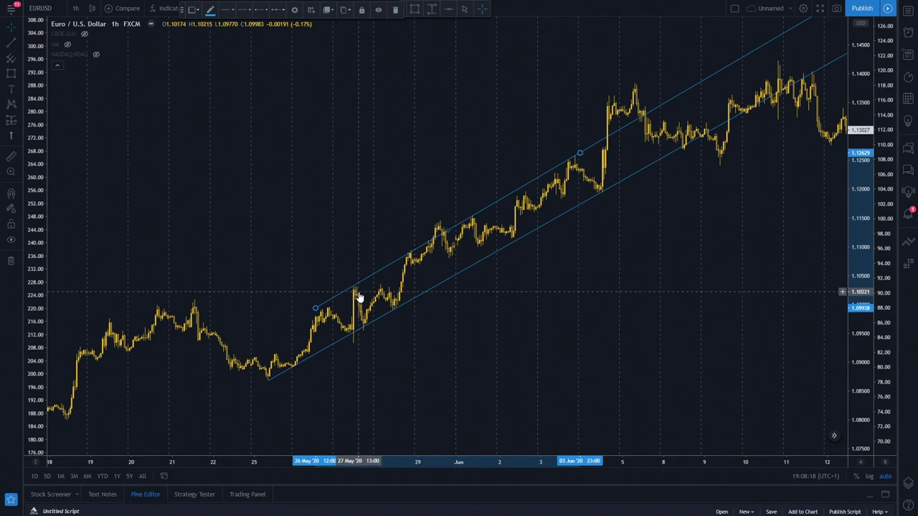
pyautogui.click(356, 328)
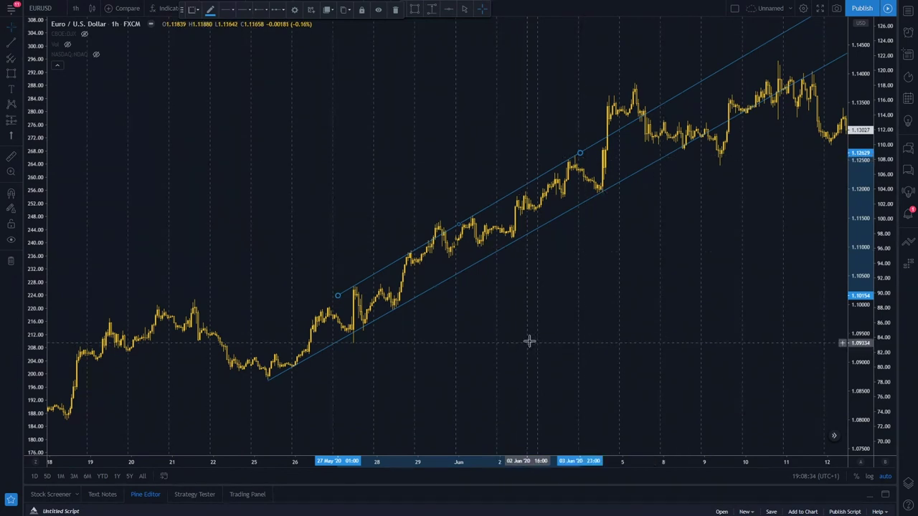
pyautogui.click(622, 315)
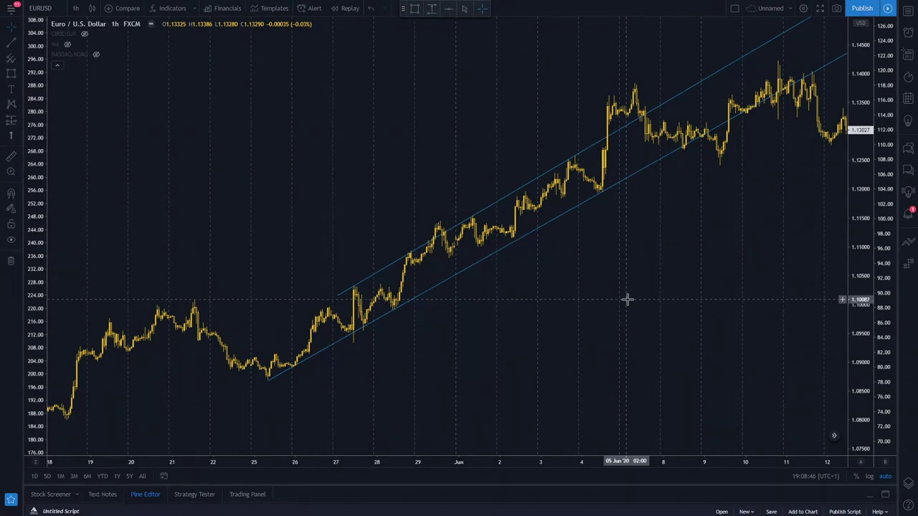
pyautogui.hscroll(3, 636, 289)
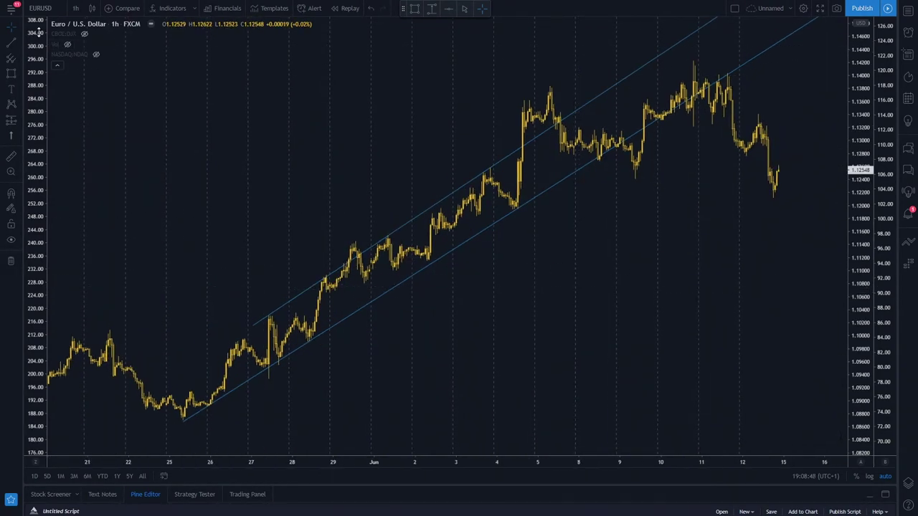
pyautogui.click(76, 10)
pyautogui.click(80, 222)
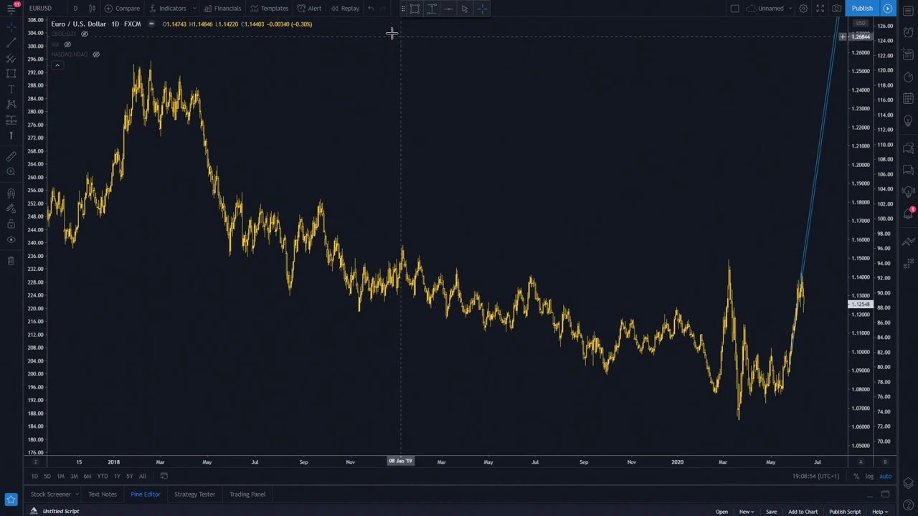
pyautogui.click(151, 59)
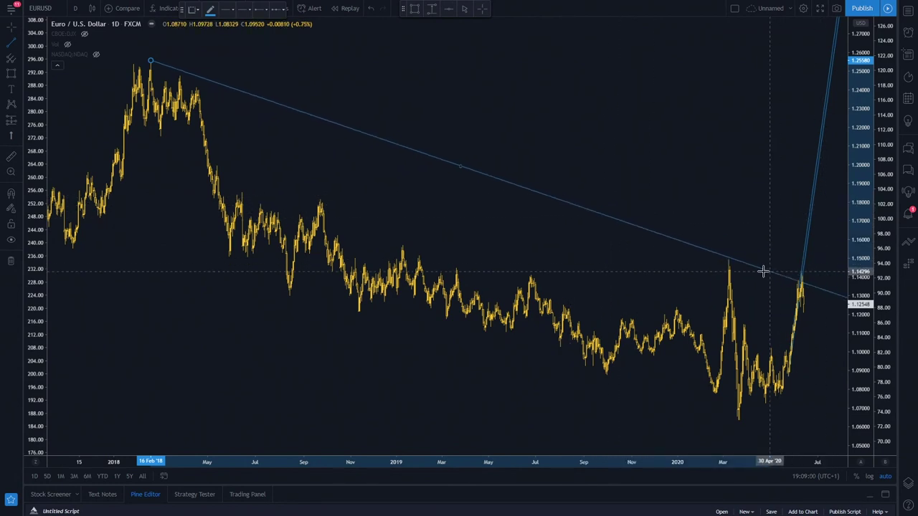
pyautogui.click(728, 260)
pyautogui.moveTo(151, 60); pyautogui.dragTo(135, 64)
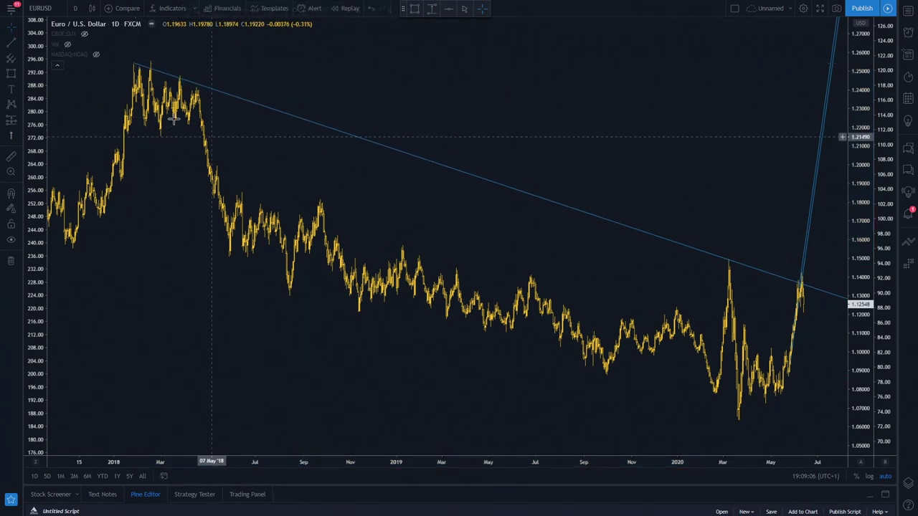
pyautogui.scroll(2, 725, 238)
pyautogui.moveTo(725, 237); pyautogui.dragTo(592, 255)
pyautogui.scroll(2, 592, 254)
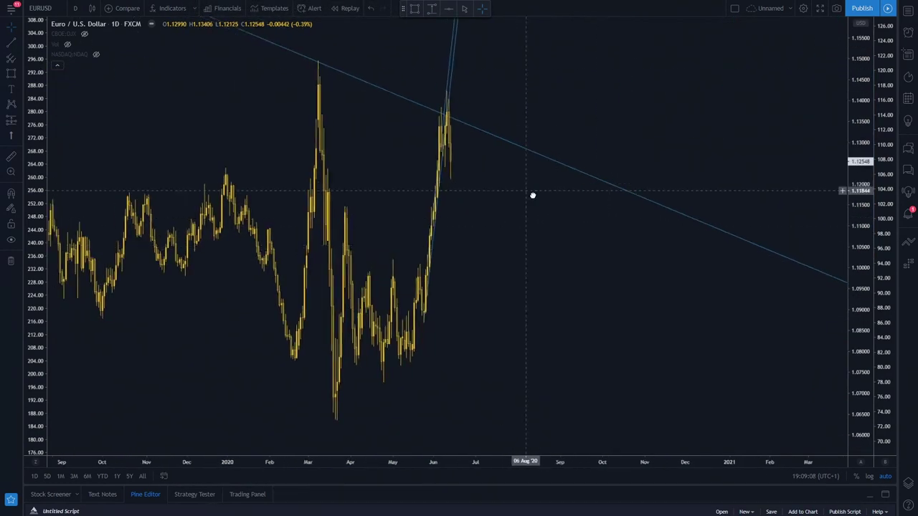
pyautogui.moveTo(533, 194); pyautogui.dragTo(647, 139)
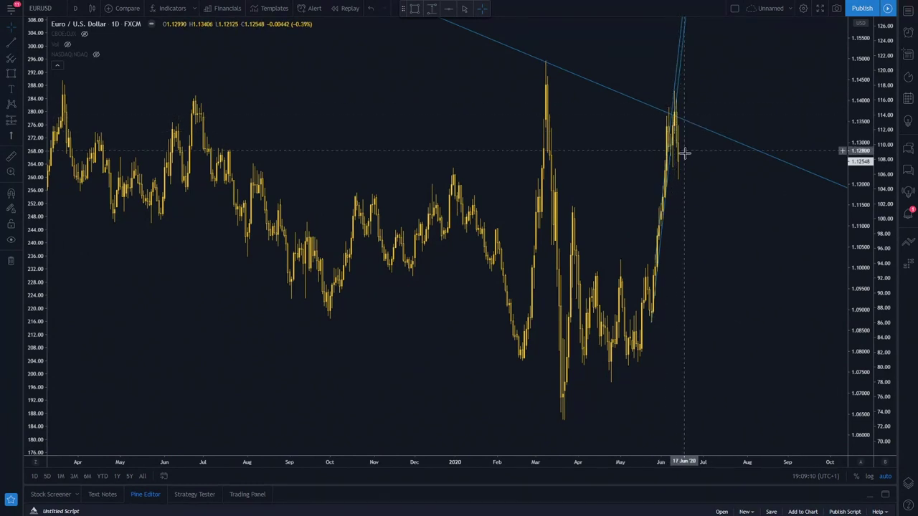
pyautogui.click(616, 96)
pyautogui.press('Delete')
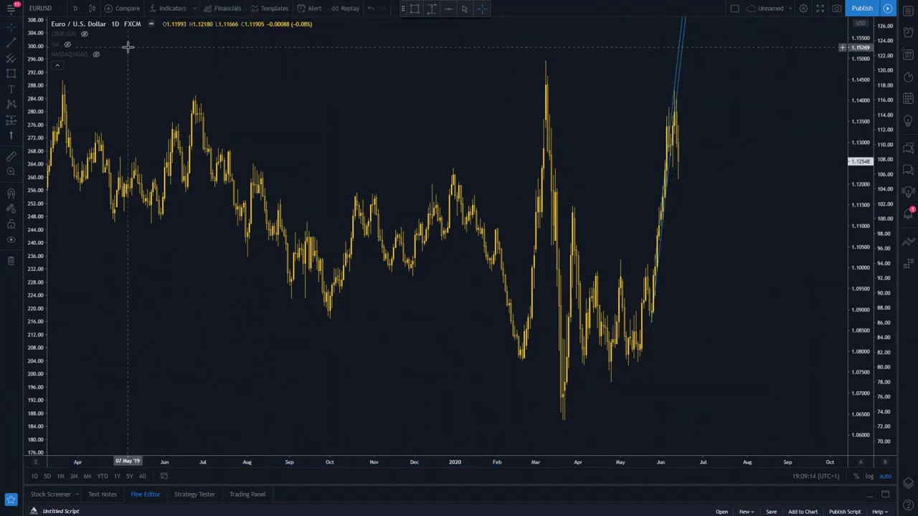
pyautogui.click(75, 9)
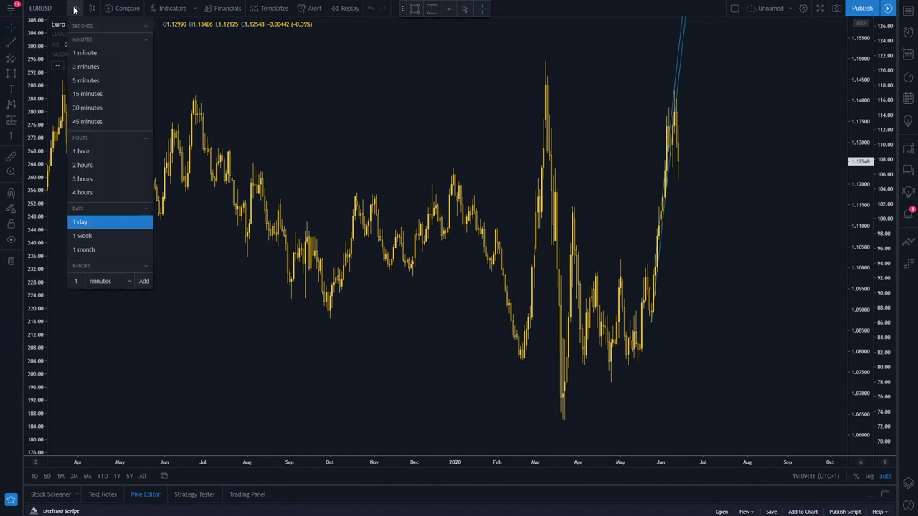
pyautogui.click(87, 151)
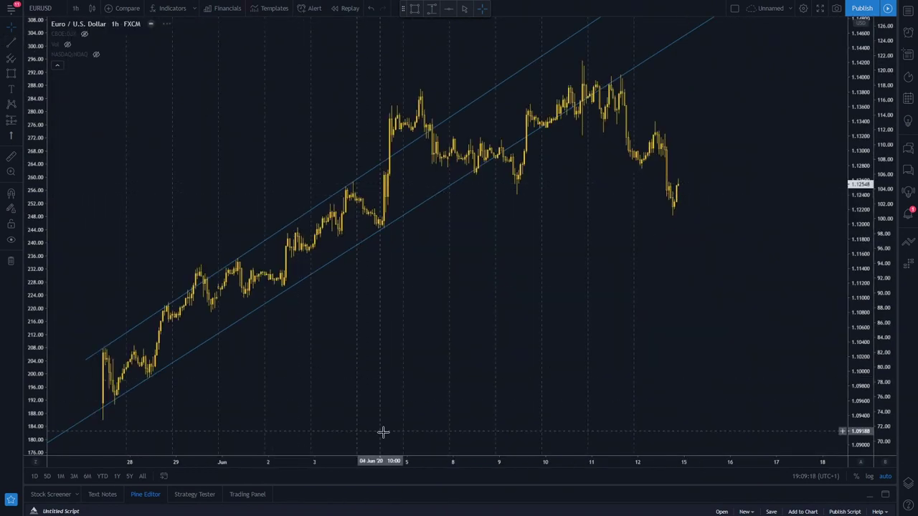
# Zoom out and shift the chart to reveal dates back to about 20 May
pyautogui.scroll(-3, 514, 380)
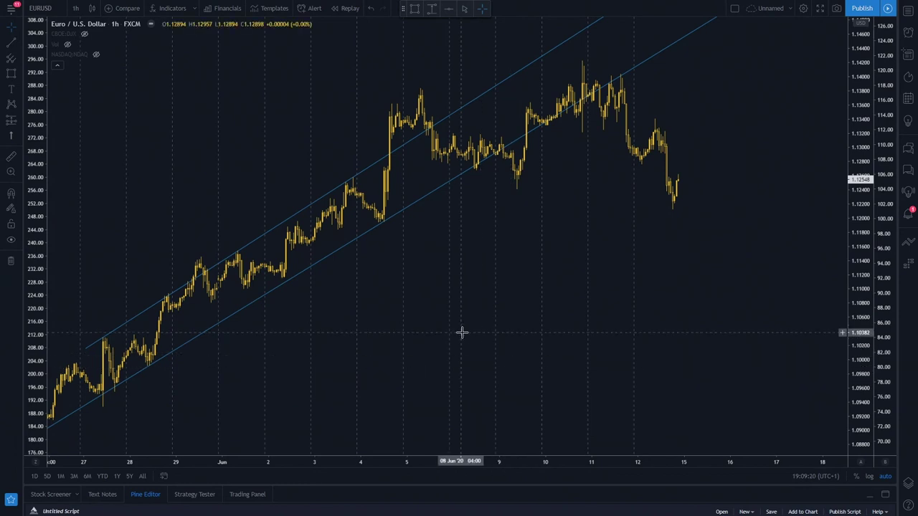
pyautogui.moveTo(431, 365); pyautogui.dragTo(458, 354)
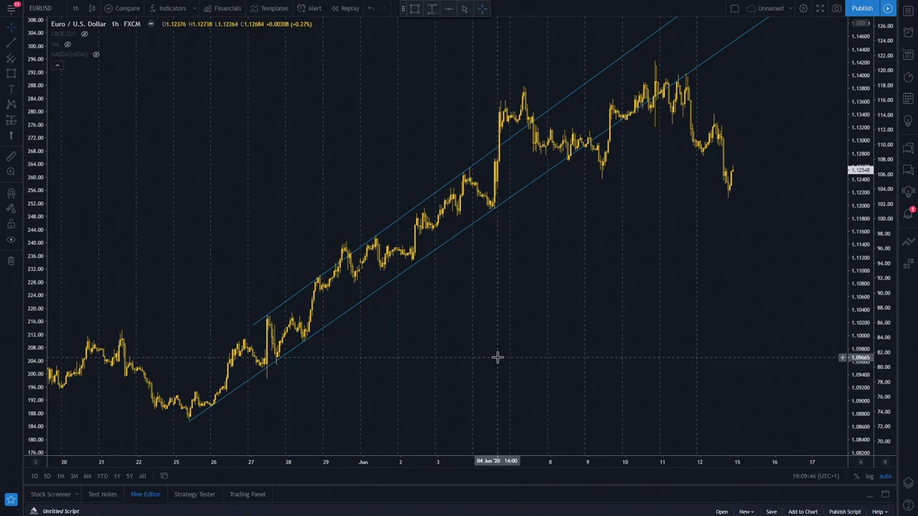
pyautogui.click(414, 8)
pyautogui.moveTo(324, 242)
pyautogui.mouseDown()
pyautogui.moveTo(333, 261)
pyautogui.moveTo(310, 301)
pyautogui.moveTo(350, 260)
pyautogui.mouseUp()
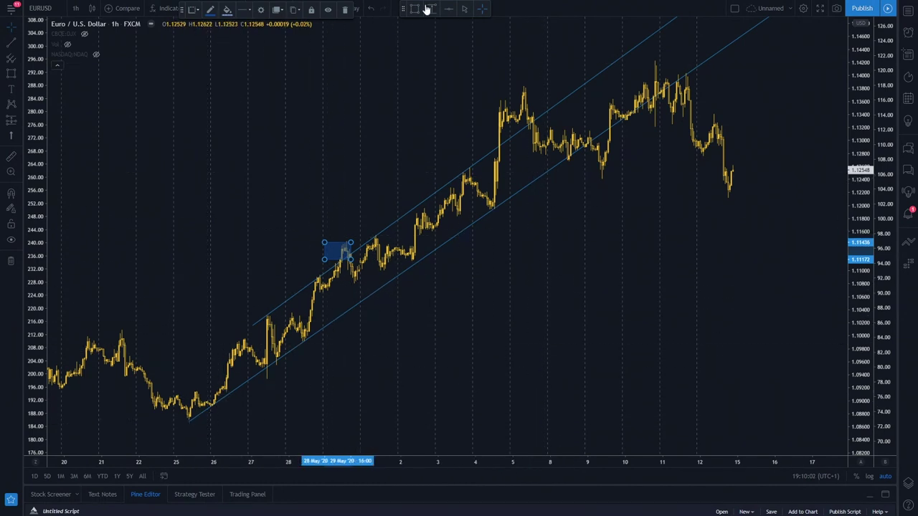
pyautogui.moveTo(256, 362); pyautogui.dragTo(285, 381)
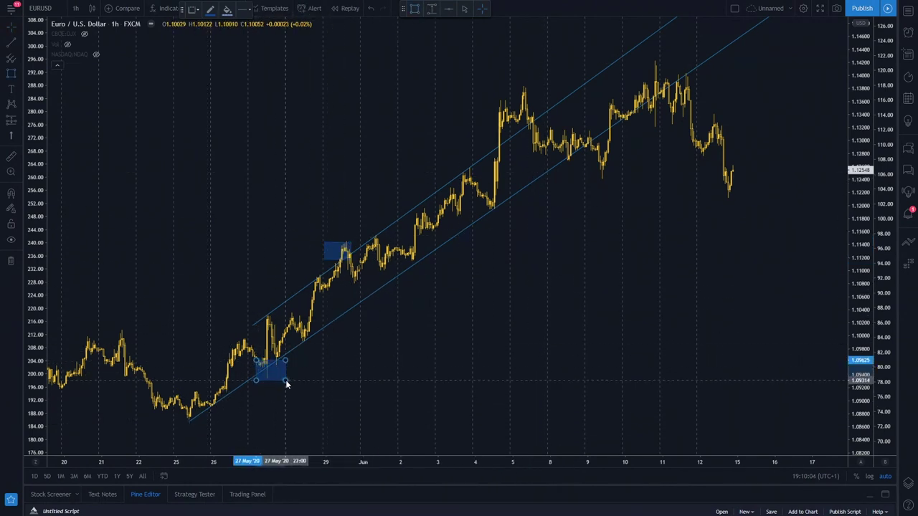
pyautogui.click(317, 389)
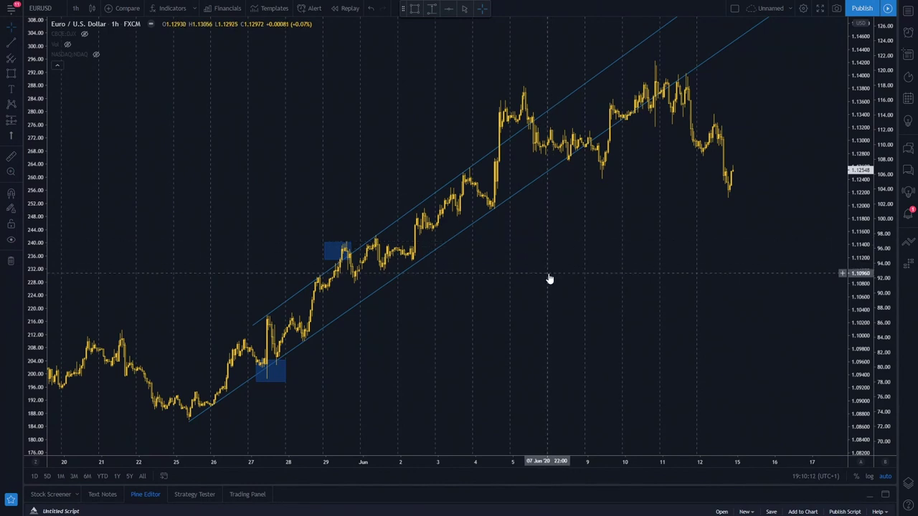
pyautogui.click(330, 247)
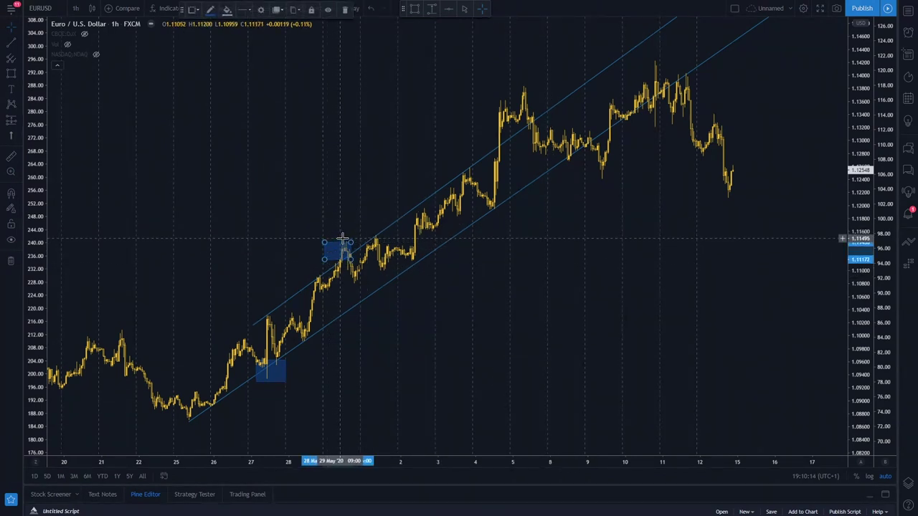
pyautogui.press('Delete')
pyautogui.click(286, 378)
pyautogui.press('Delete')
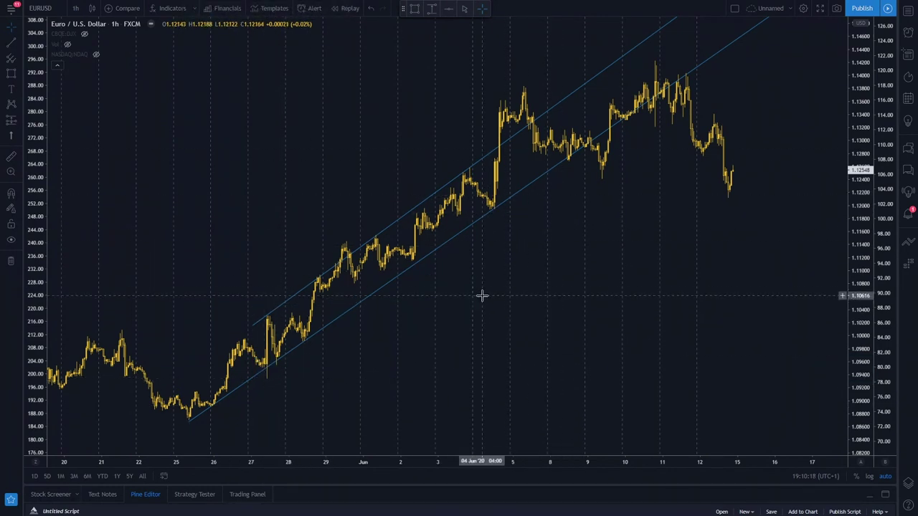
# Zoom and shift the chart so dates from 19 May appear beside the channel
pyautogui.hscroll(-3, 316, 364)
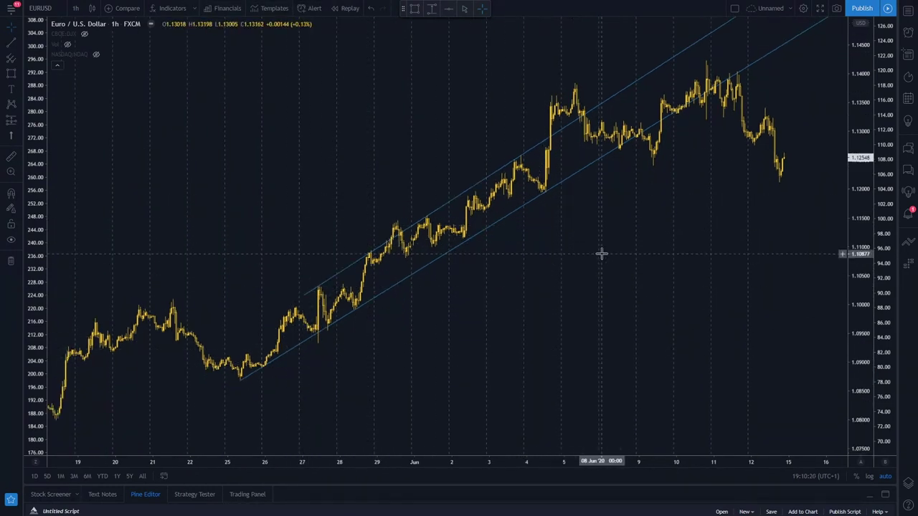
pyautogui.hscroll(1, 553, 296)
pyautogui.scroll(1, 530, 315)
pyautogui.scroll(1, 431, 373)
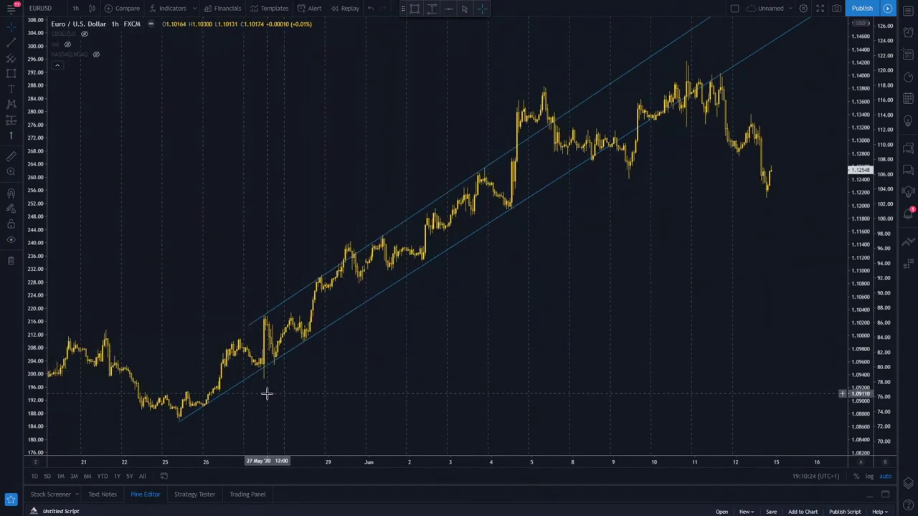
pyautogui.moveTo(487, 363); pyautogui.dragTo(537, 342)
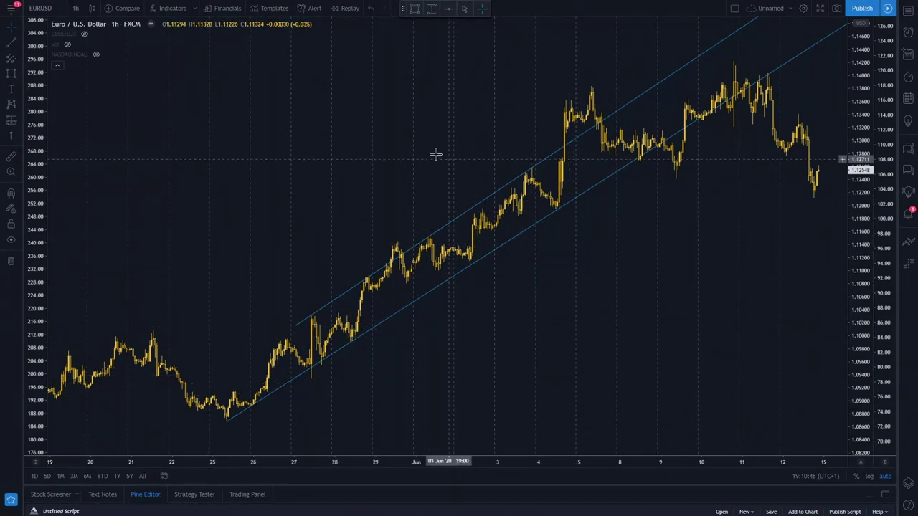
pyautogui.click(91, 8)
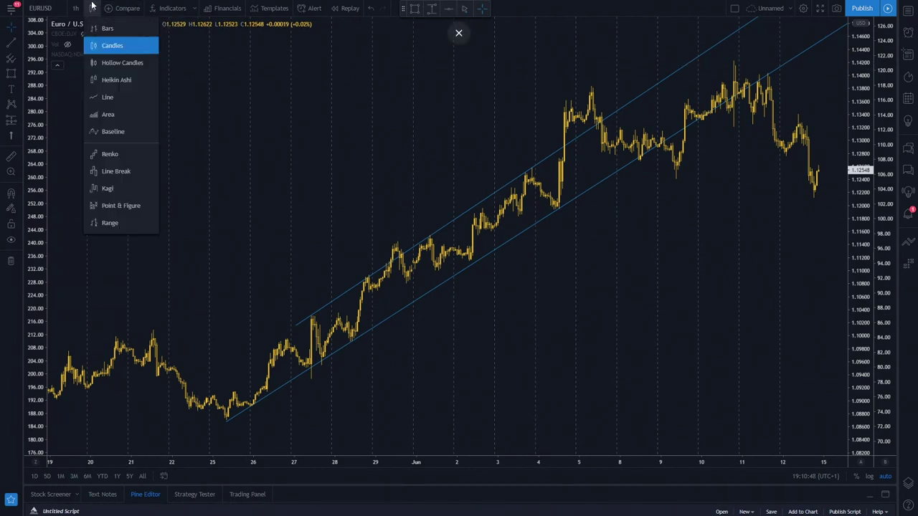
pyautogui.click(116, 96)
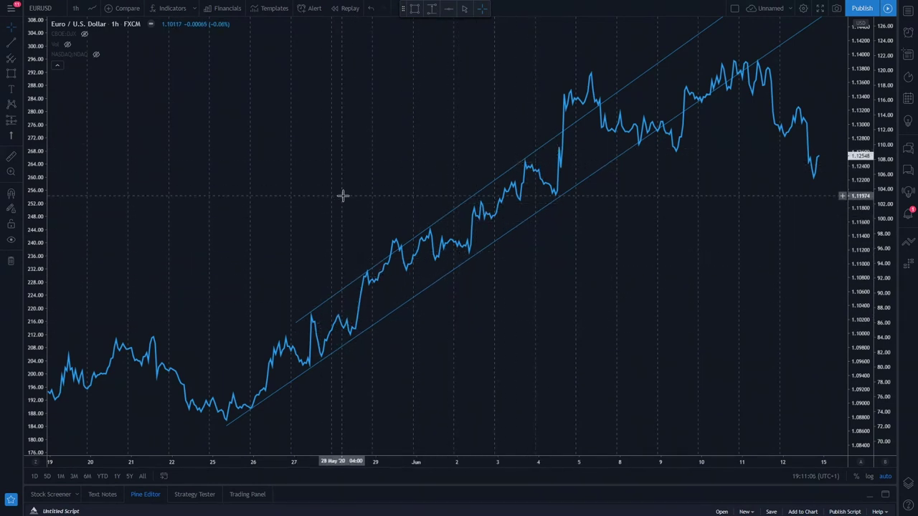
pyautogui.click(96, 12)
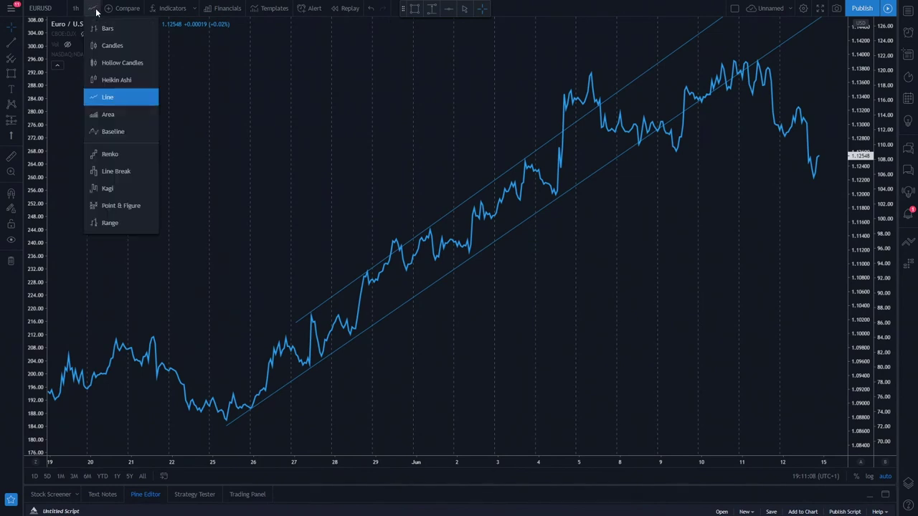
pyautogui.click(107, 46)
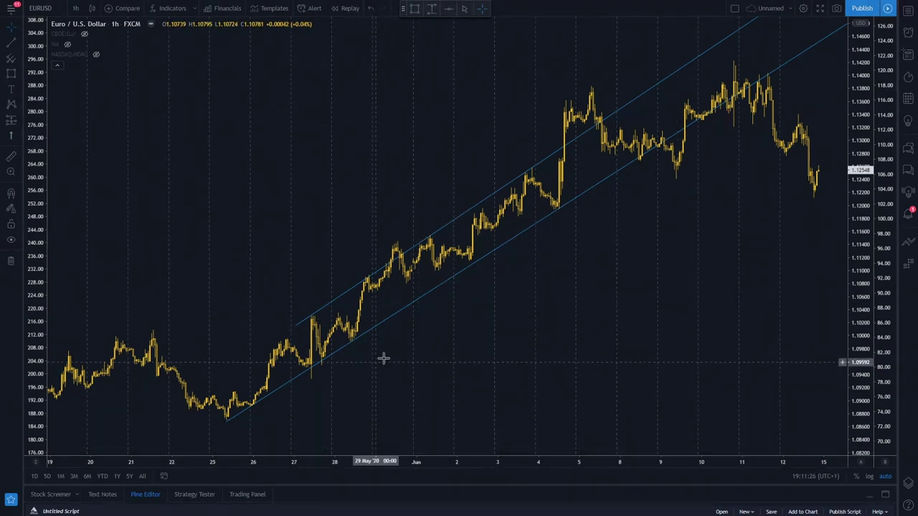
# Delete the ascending channel and the leftover trend line, then show the line drawing tools list
pyautogui.click(514, 244)
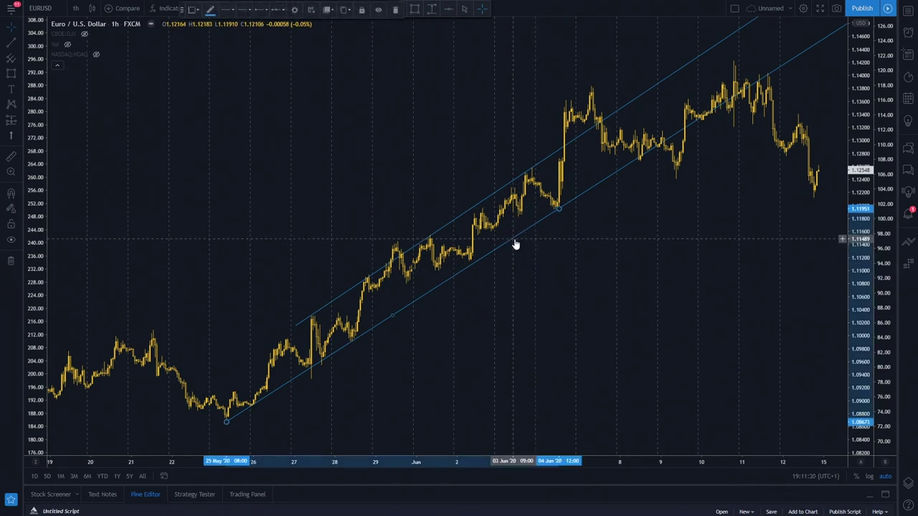
pyautogui.press('Delete')
pyautogui.click(475, 212)
pyautogui.press('Delete')
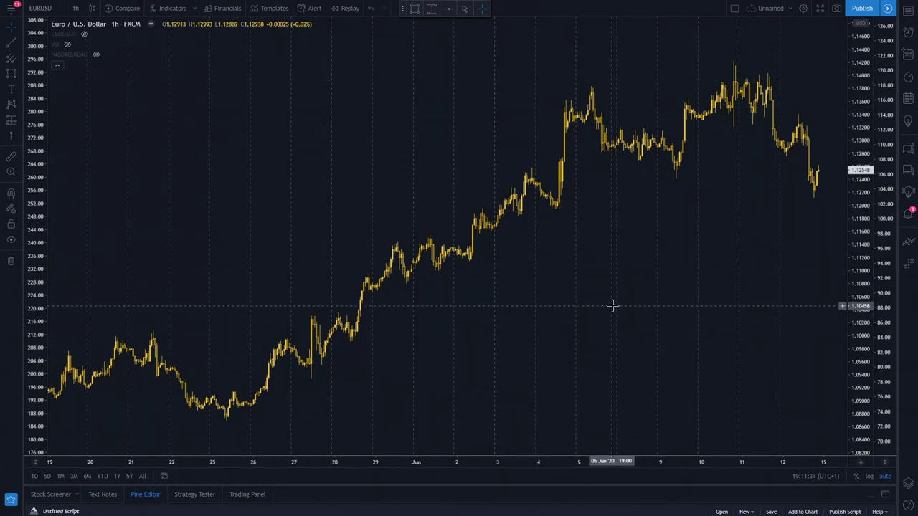
pyautogui.click(21, 56)
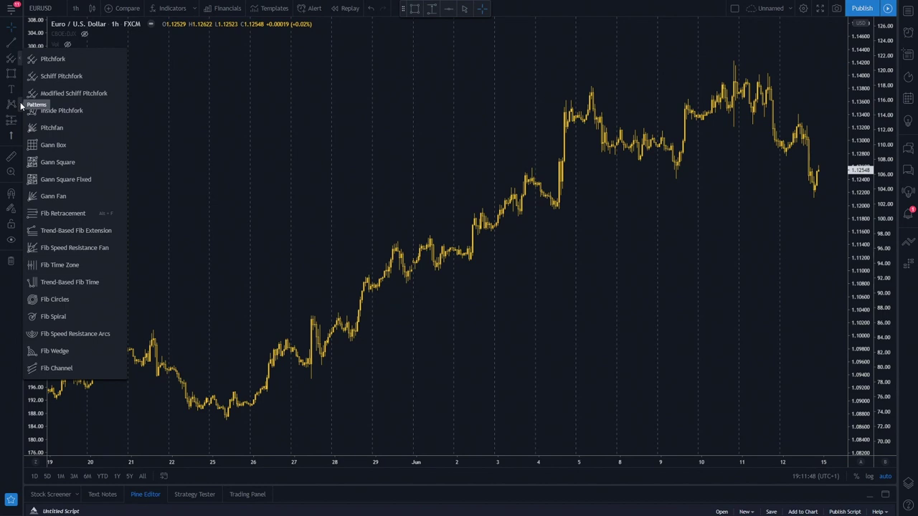
pyautogui.click(19, 46)
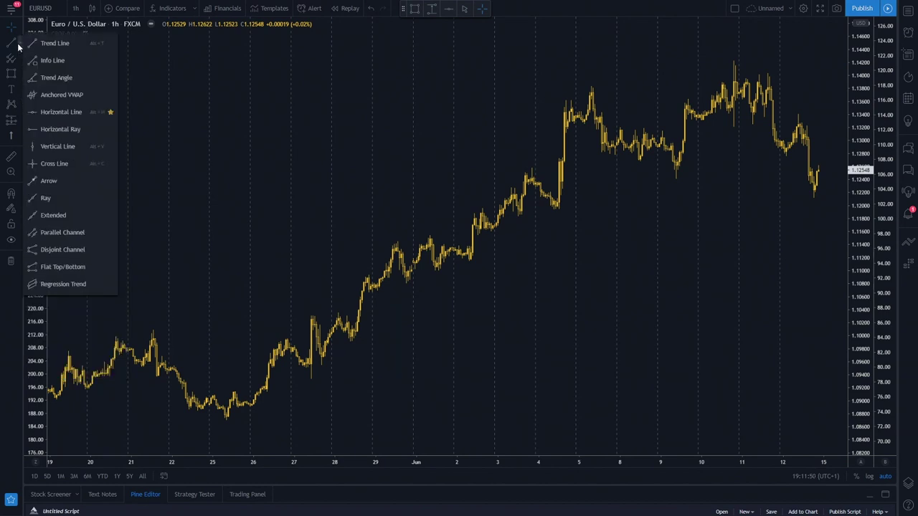
pyautogui.click(48, 233)
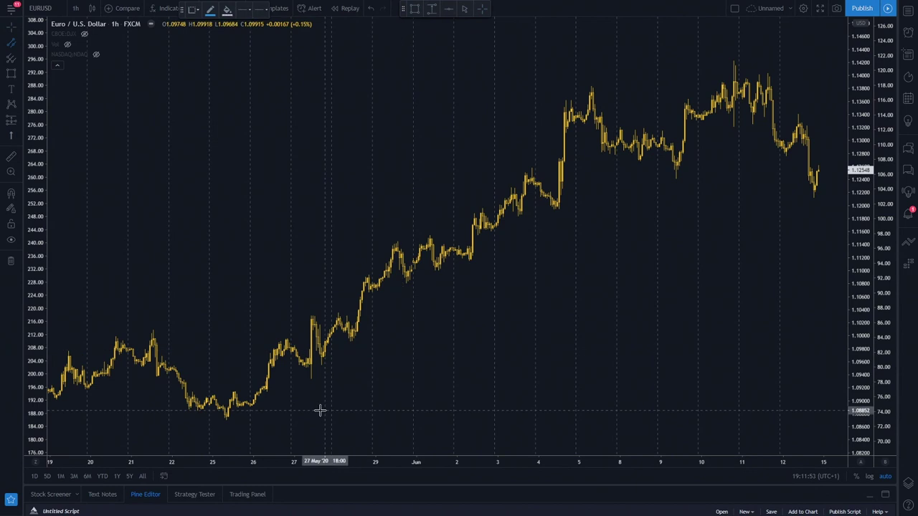
pyautogui.click(227, 423)
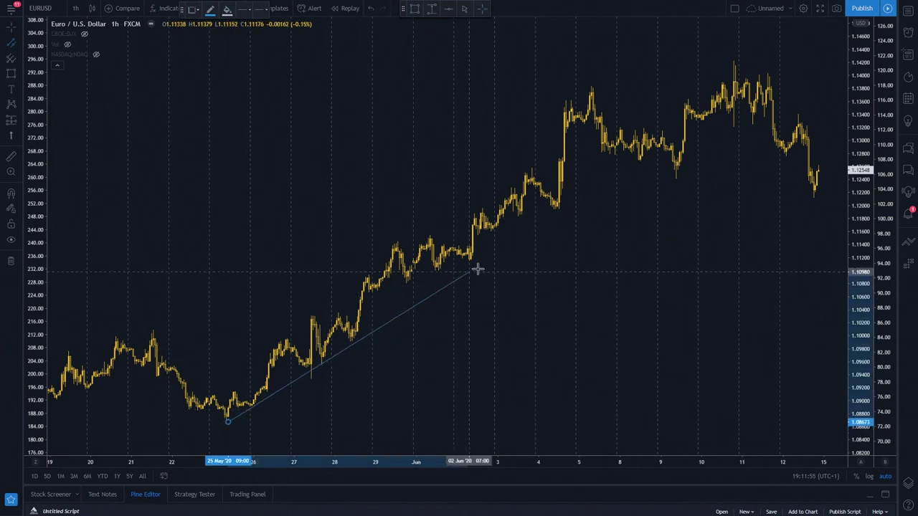
pyautogui.click(667, 145)
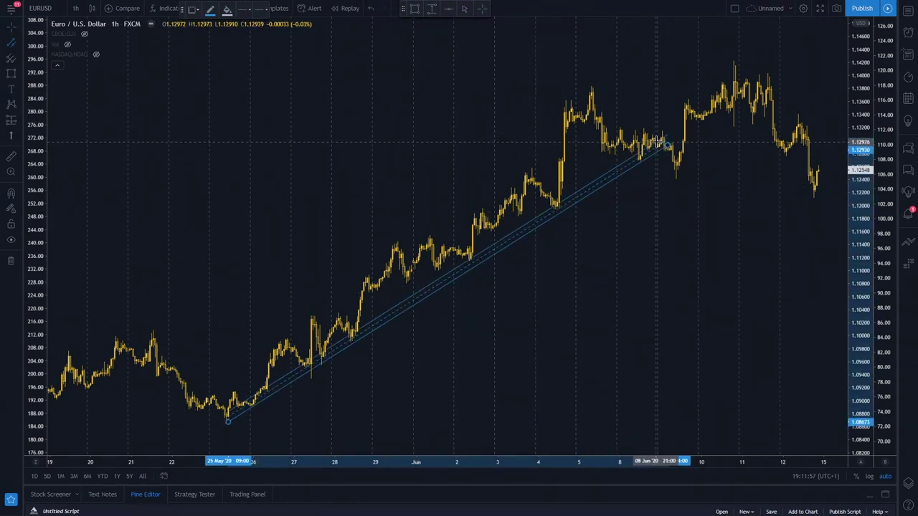
pyautogui.click(647, 103)
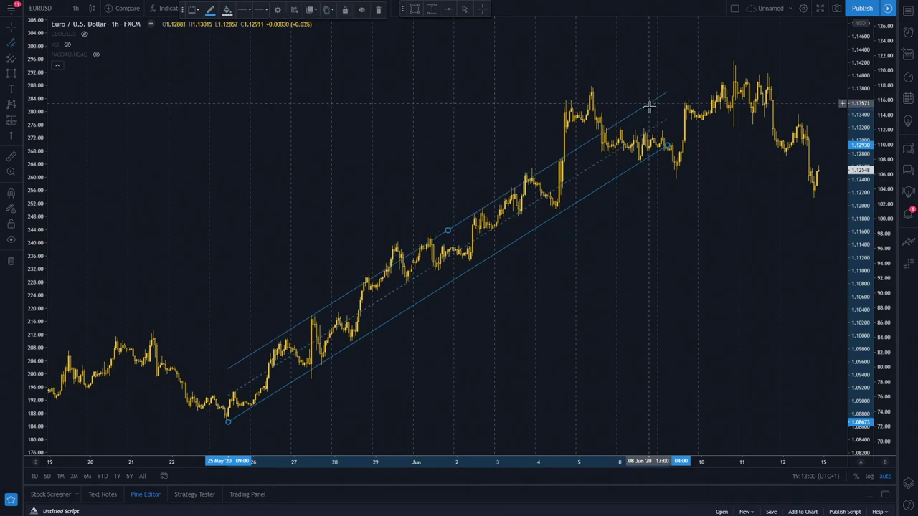
pyautogui.moveTo(672, 147); pyautogui.dragTo(668, 134)
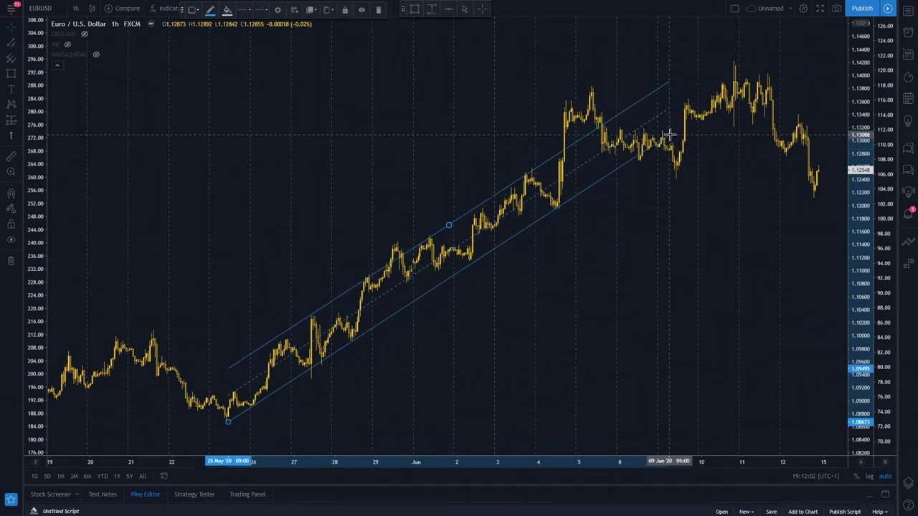
pyautogui.click(547, 302)
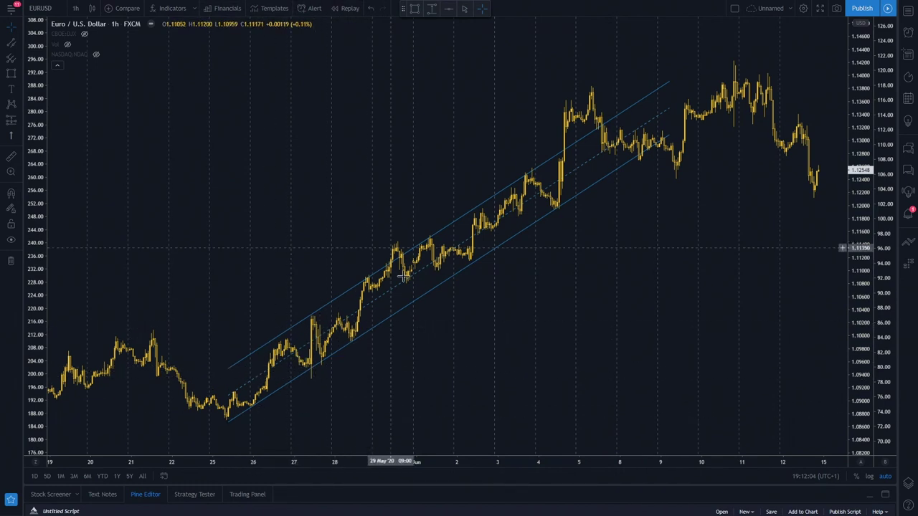
pyautogui.click(668, 86)
pyautogui.press('Delete')
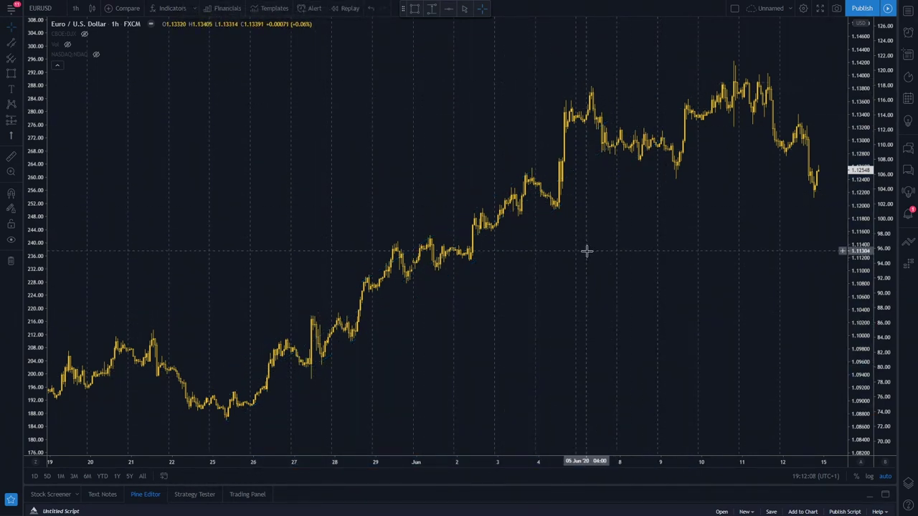
pyautogui.scroll(2, 592, 255)
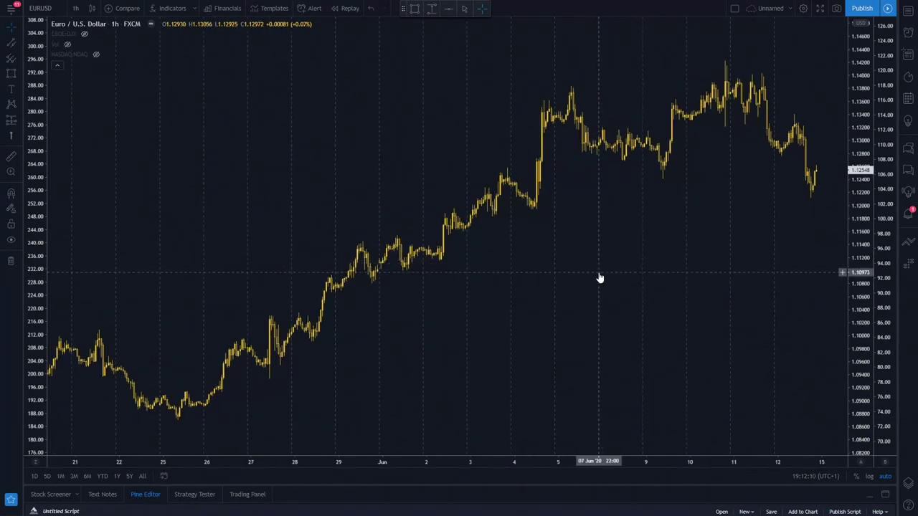